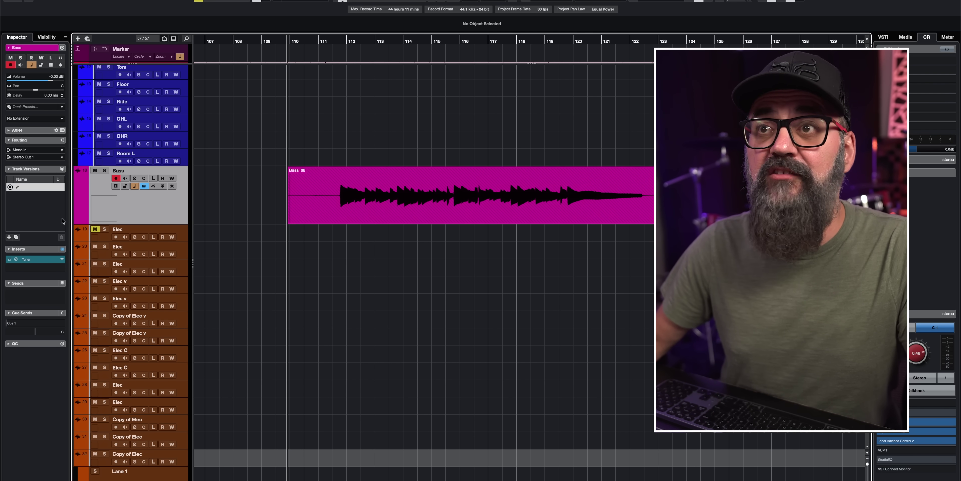
# Bring the Bass_05 take to the front of the Bass track
pyautogui.click(361, 187)
pyautogui.rightClick(361, 187)
pyautogui.moveTo(361, 189)
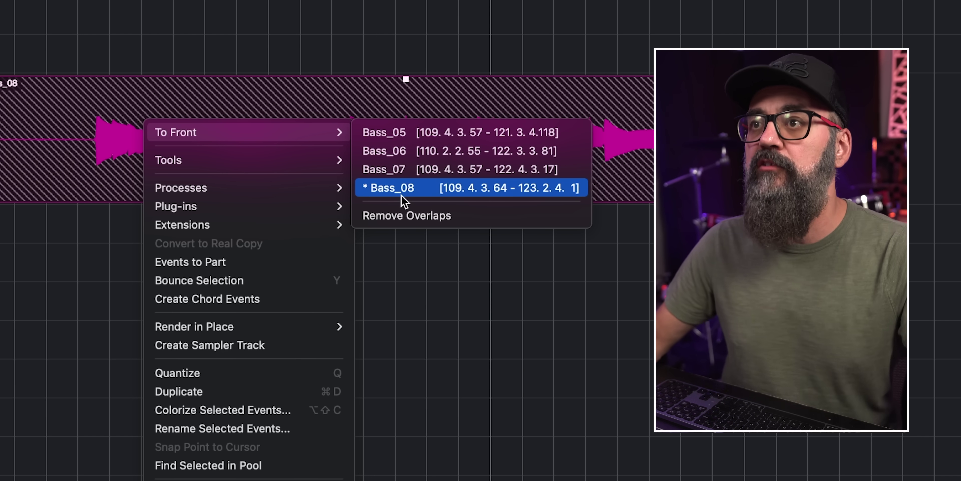
pyautogui.click(418, 138)
# Bring Bass_07 to the front and show the lanes holding Bass_05 to Bass_08
pyautogui.rightClick(294, 102)
pyautogui.moveTo(301, 112)
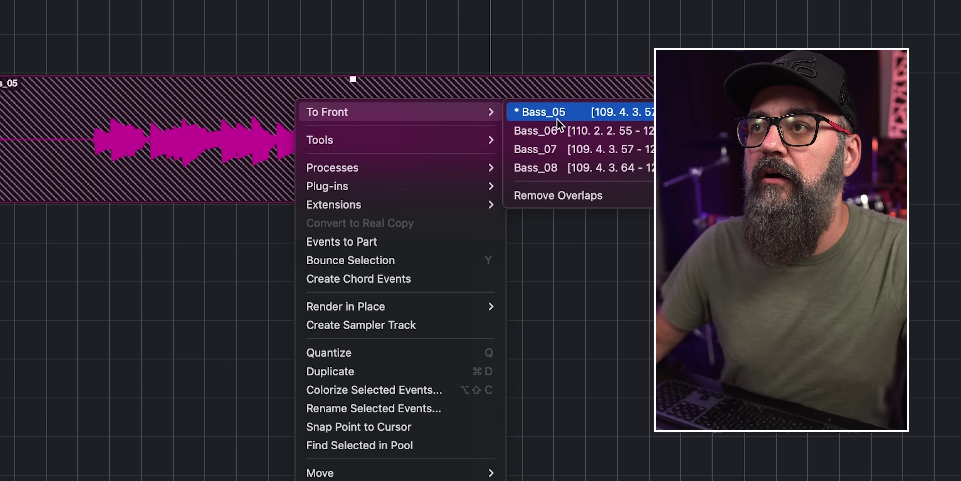
pyautogui.click(566, 150)
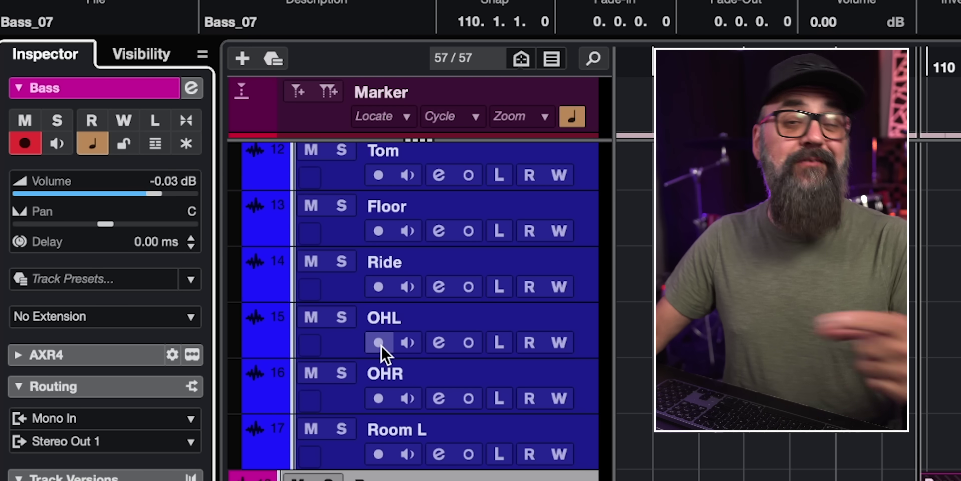
pyautogui.click(156, 143)
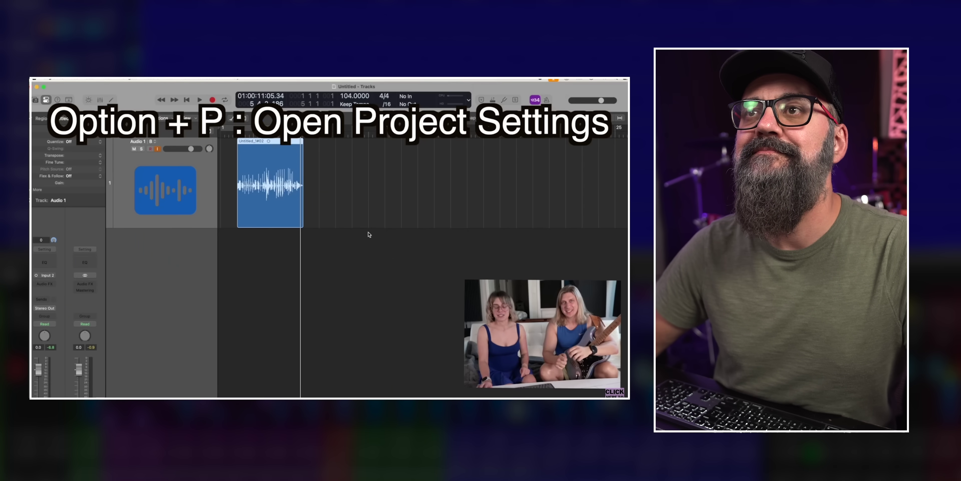
# Turn on Automatically colorize takes in the project's Recording settings
pyautogui.hotkey('alt', 'p')
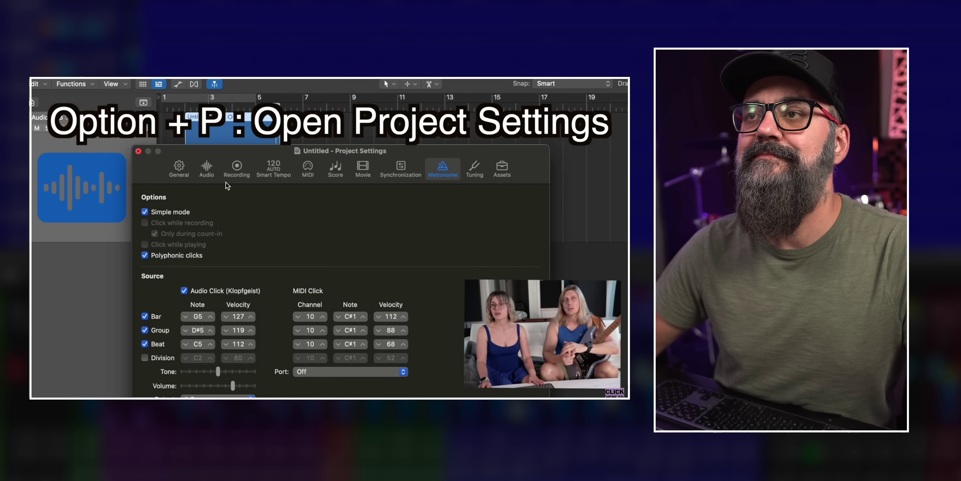
pyautogui.click(235, 170)
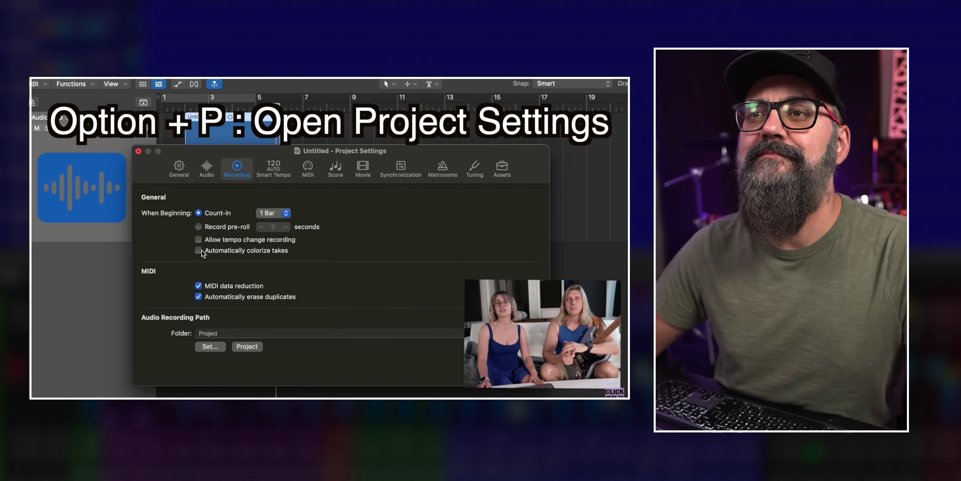
pyautogui.click(199, 250)
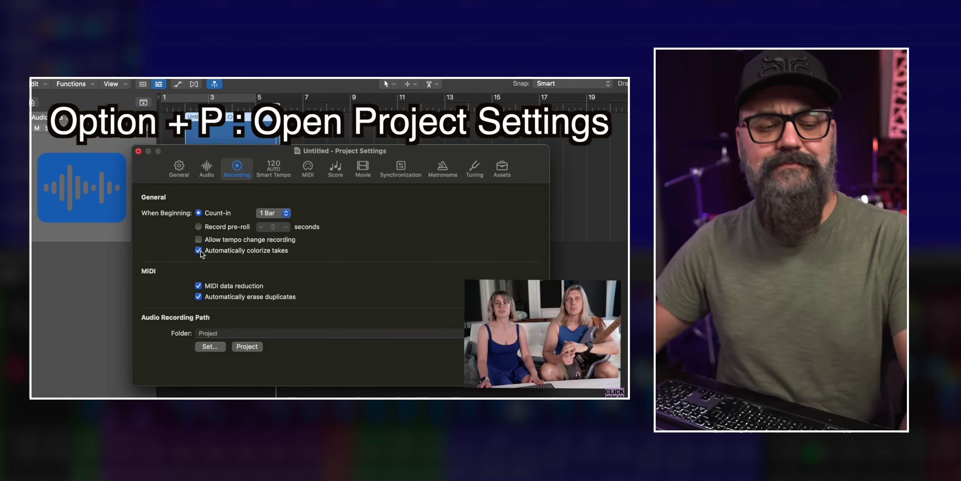
pyautogui.click(140, 151)
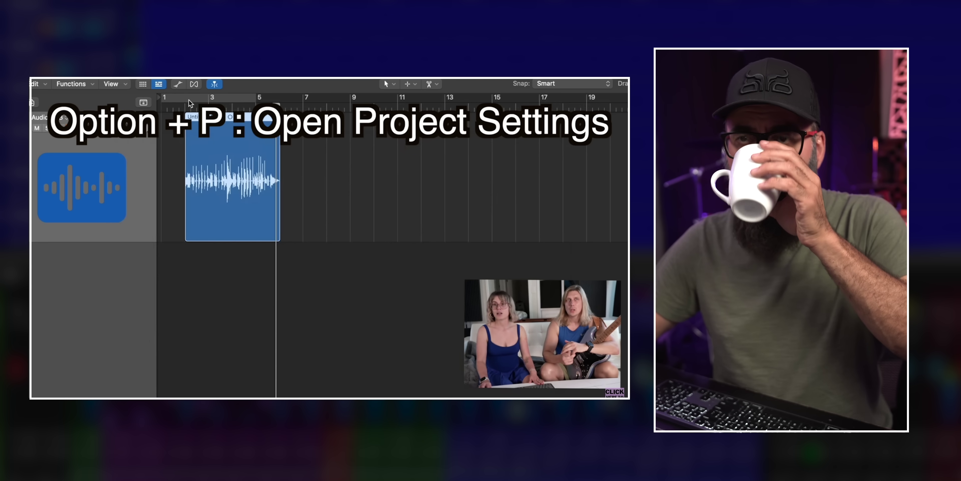
# Record looped takes over a bar 9–11 cycle, then audition Takes 3, 2 and 1
pyautogui.moveTo(351, 97); pyautogui.dragTo(433, 99)
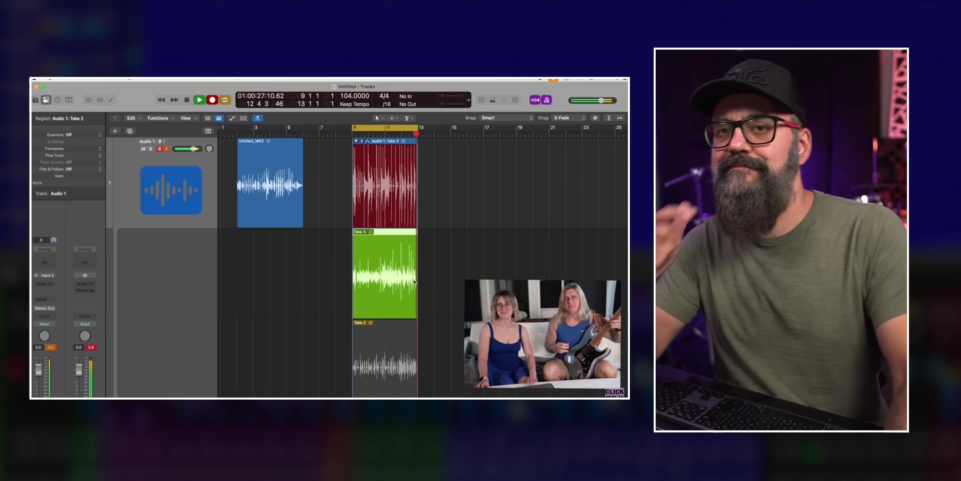
pyautogui.press('space')
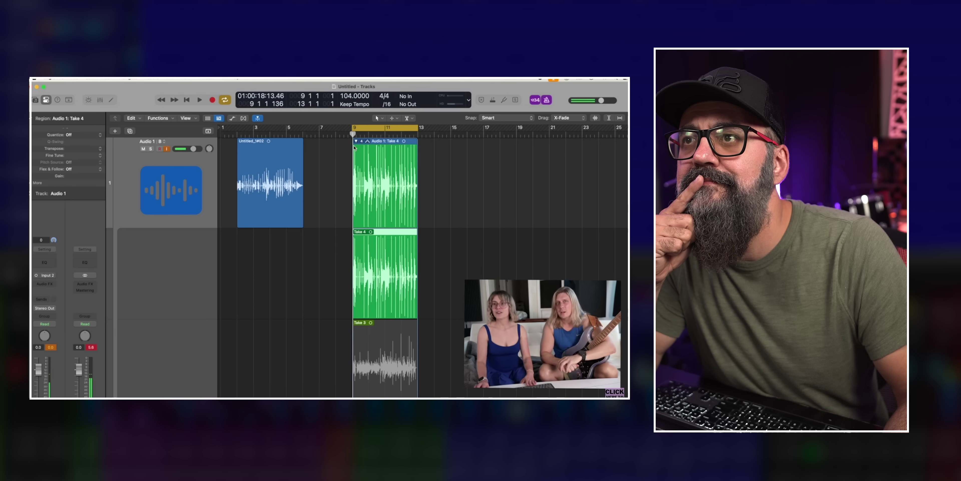
pyautogui.scroll(-4, 375, 274)
pyautogui.click(375, 274)
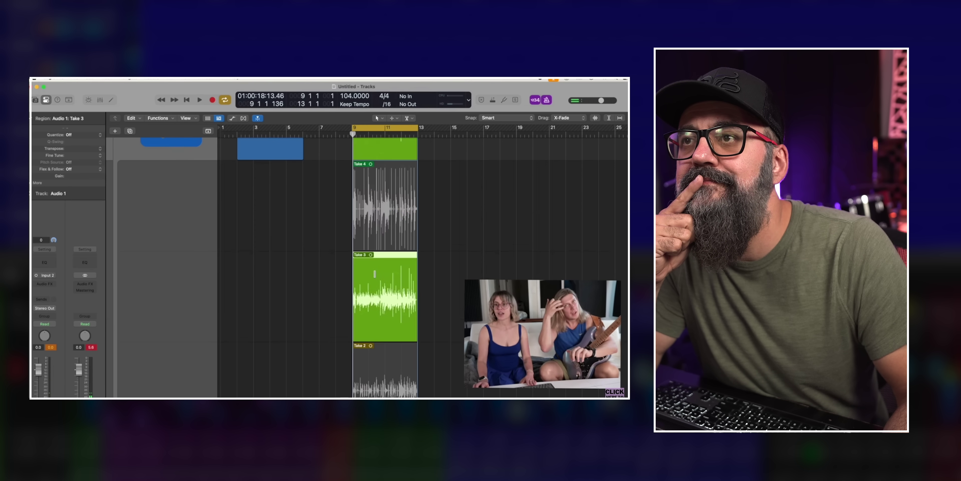
pyautogui.scroll(-5, 375, 274)
pyautogui.click(374, 288)
pyautogui.scroll(-3, 375, 288)
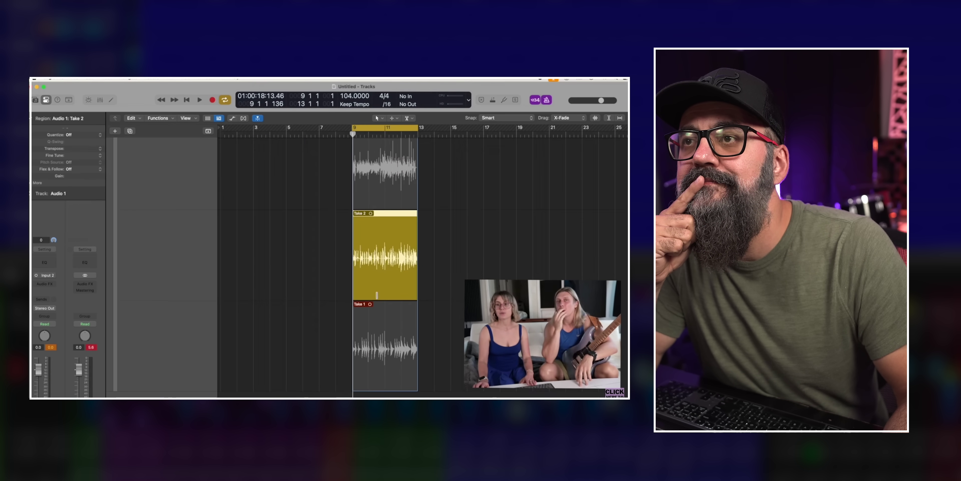
pyautogui.click(390, 326)
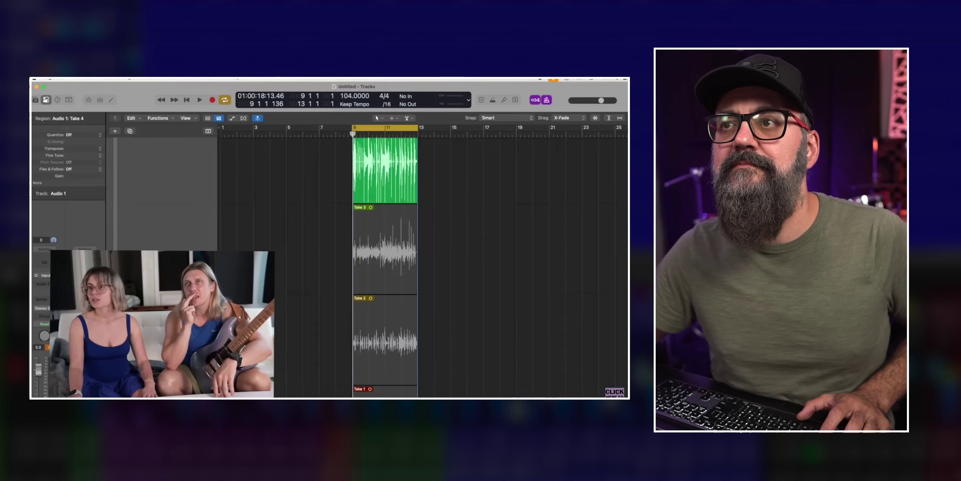
# Zoom to bars 8–11 and comp the opening from Take 3 and a short Take 2 section
pyautogui.press('super+Right')
pyautogui.press('super+Right')
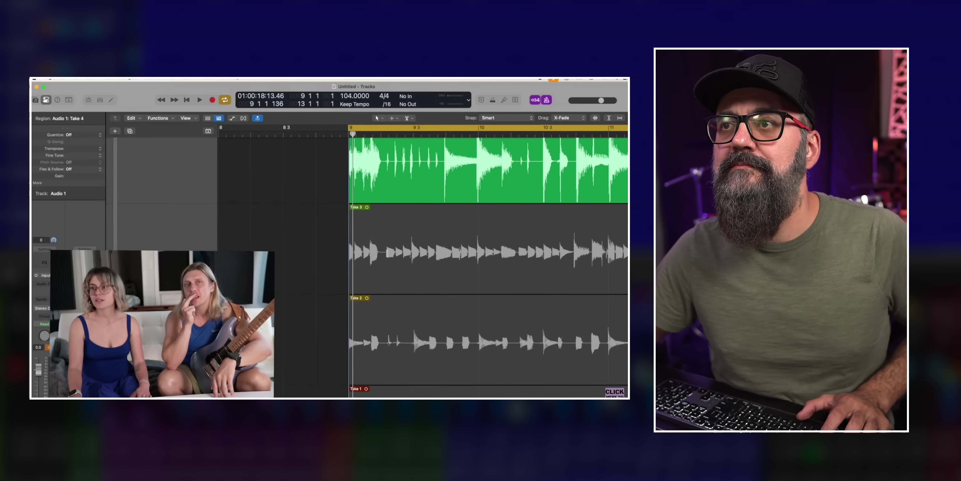
pyautogui.moveTo(387, 253); pyautogui.dragTo(500, 261)
pyautogui.moveTo(516, 346); pyautogui.dragTo(547, 341)
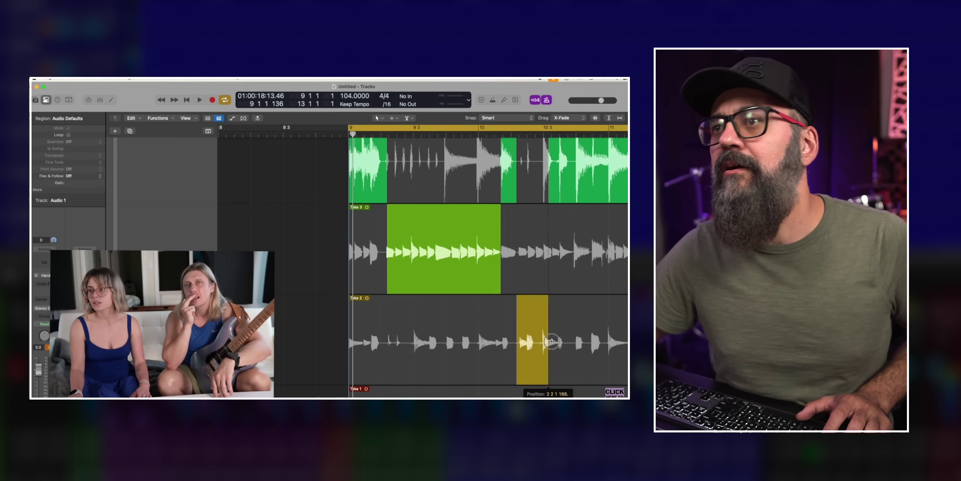
pyautogui.scroll(-3, 573, 341)
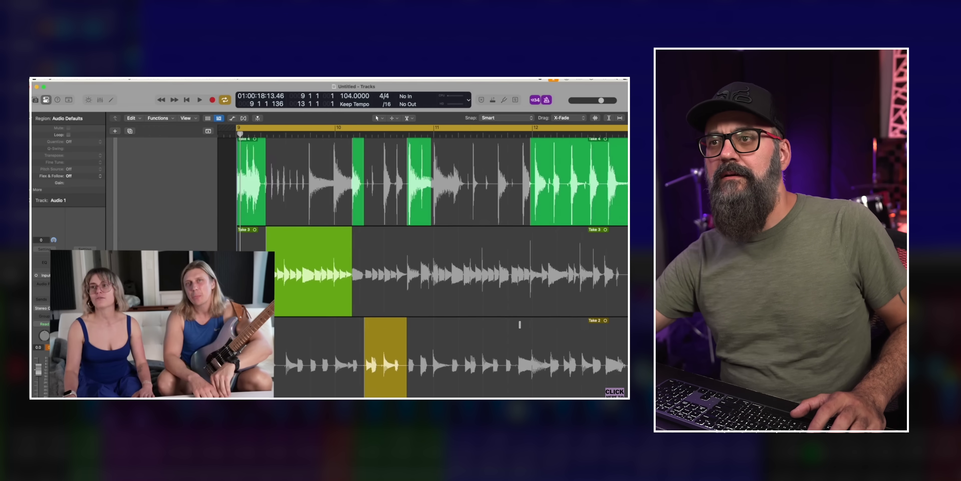
pyautogui.press('space')
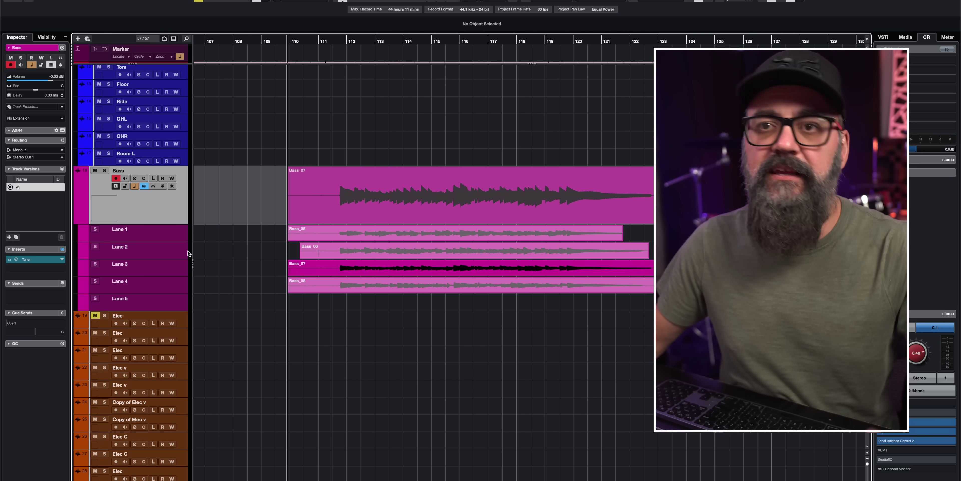
# Colour Lane 2 and its Bass_06 take yellow
pyautogui.click(172, 240)
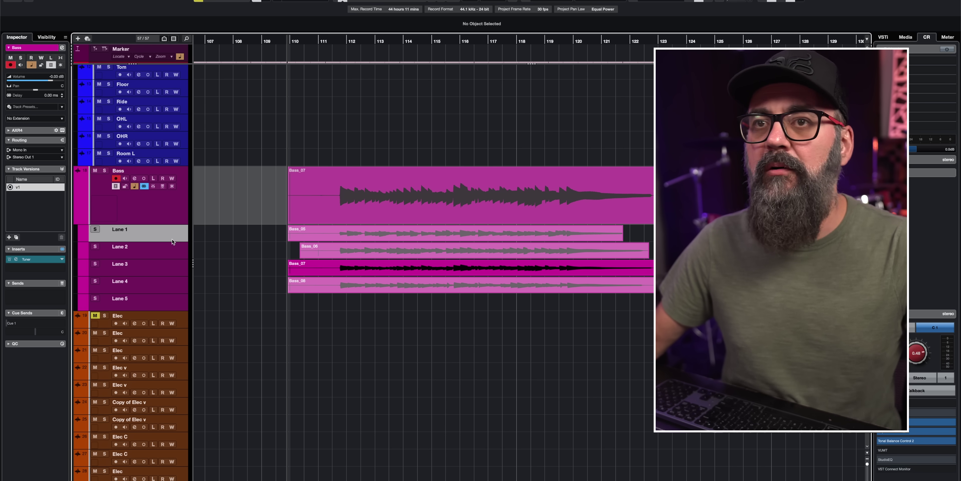
pyautogui.click(168, 285)
pyautogui.click(166, 303)
pyautogui.click(107, 246)
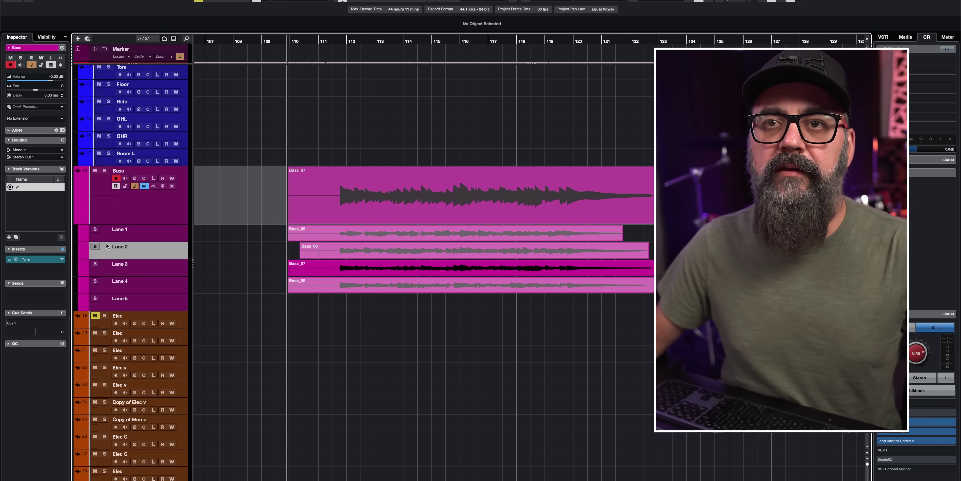
pyautogui.click(84, 250)
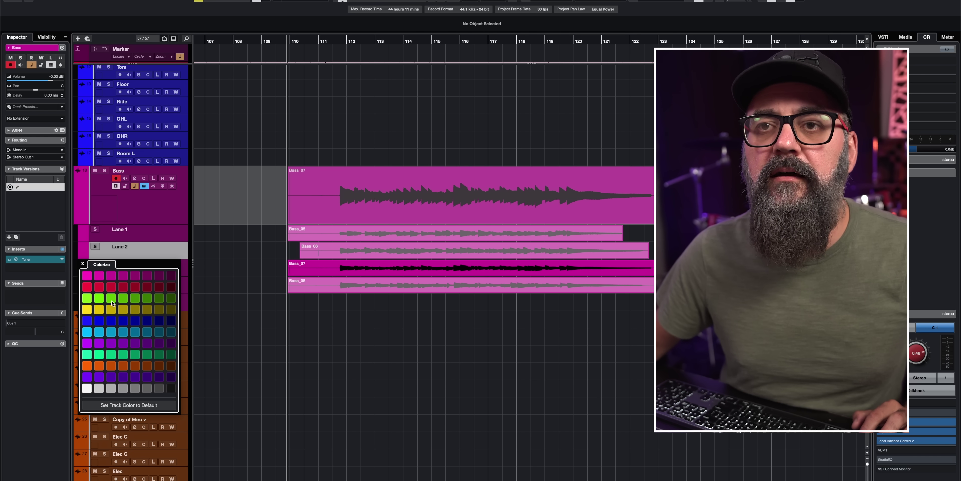
pyautogui.click(122, 309)
# Colour Lane 4 and its Bass_08 take mint green
pyautogui.click(146, 287)
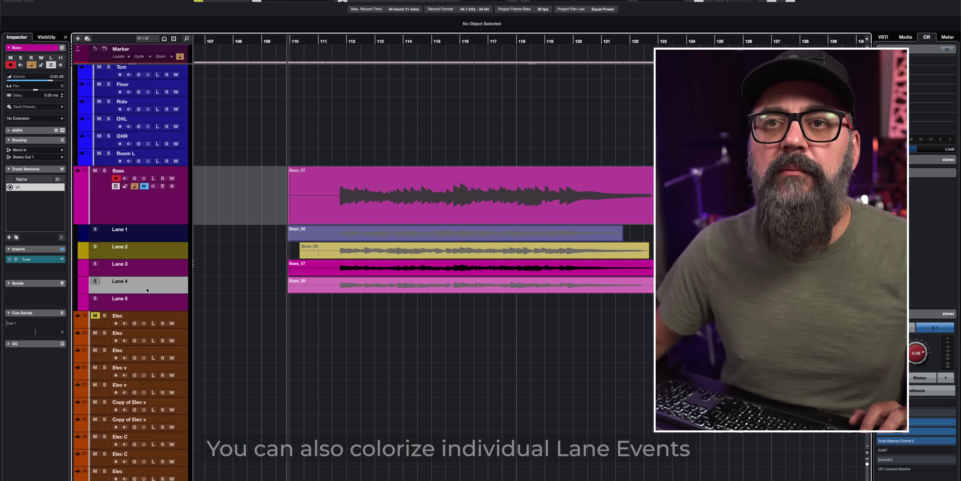
pyautogui.click(84, 287)
pyautogui.click(109, 387)
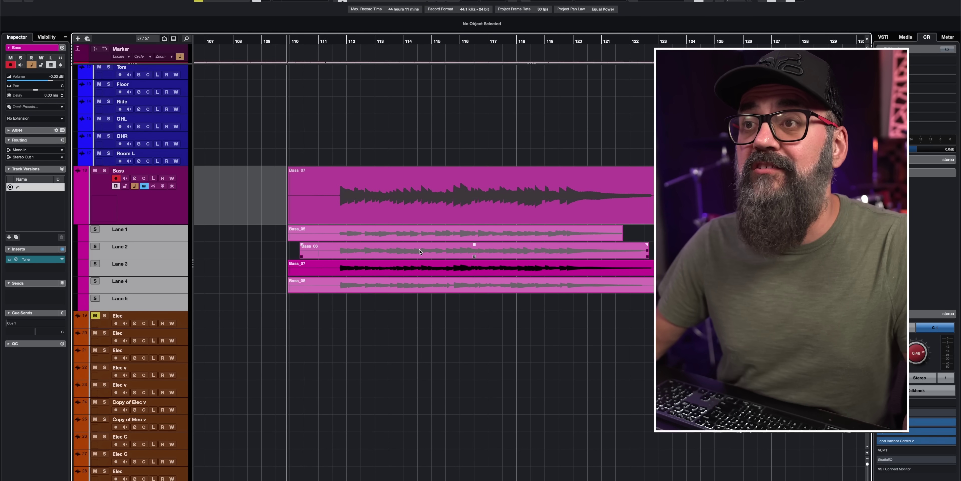
# Comp the bass by choosing sections from Bass_05, Bass_06, Bass_07 and Bass_08
pyautogui.click(417, 253)
pyautogui.click(488, 269)
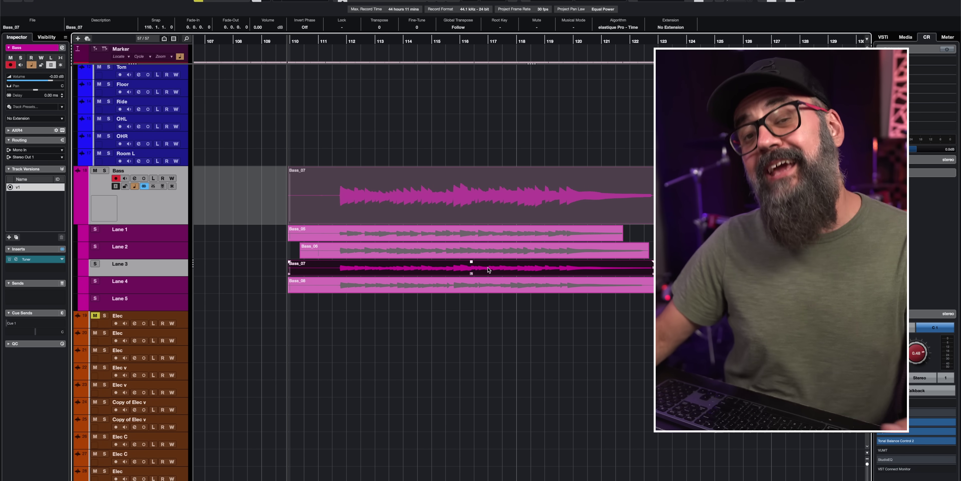
pyautogui.click(399, 330)
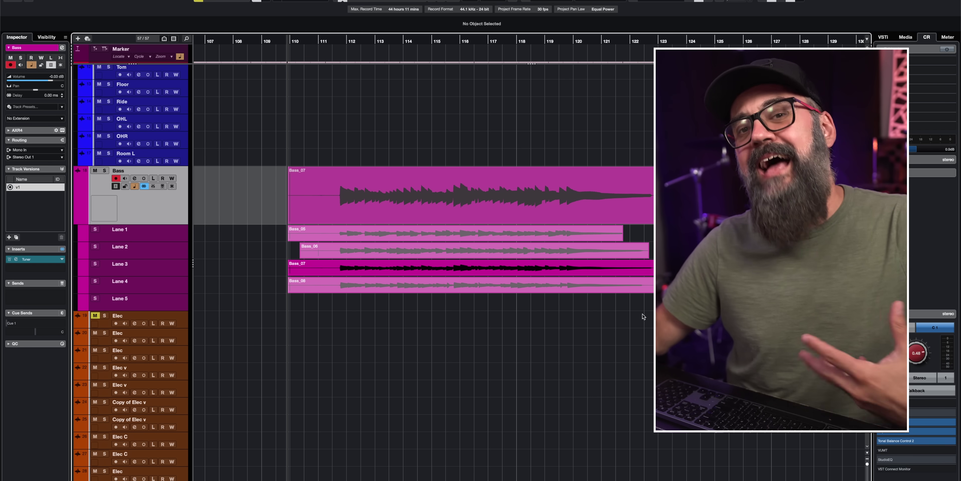
pyautogui.moveTo(500, 254)
pyautogui.moveTo(367, 250); pyautogui.dragTo(483, 228)
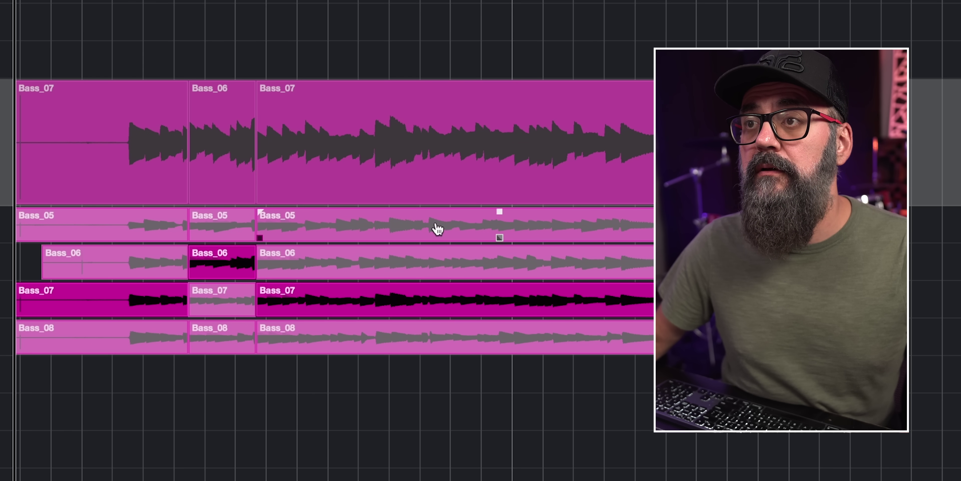
pyautogui.moveTo(397, 257); pyautogui.dragTo(364, 236)
pyautogui.click(364, 229)
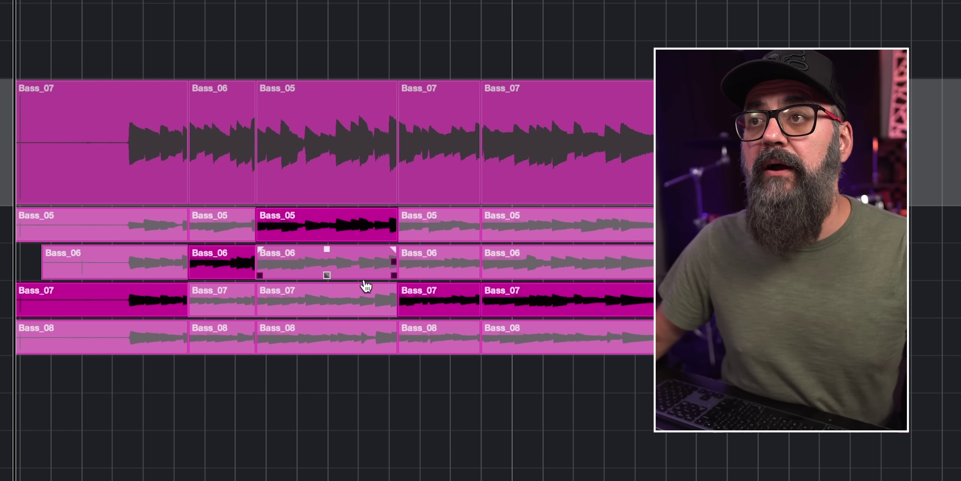
pyautogui.click(366, 312)
pyautogui.click(357, 353)
pyautogui.click(422, 275)
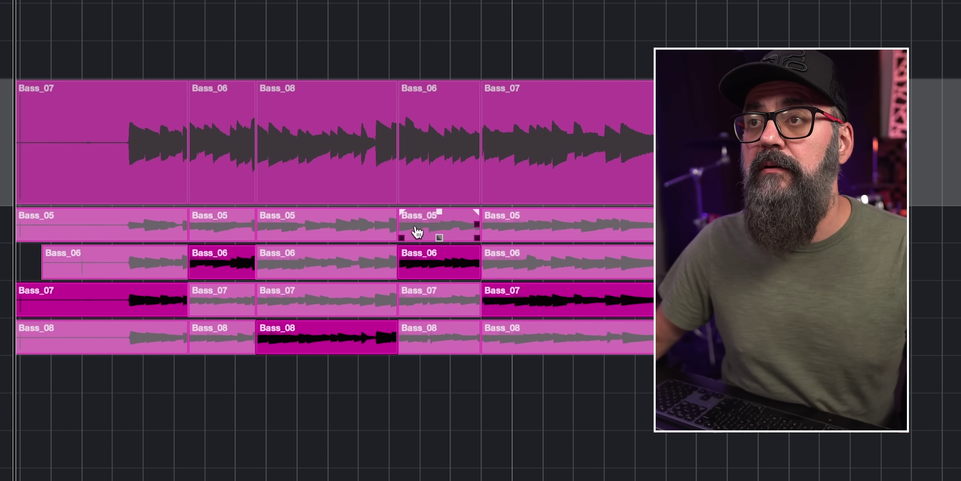
pyautogui.click(345, 230)
pyautogui.click(348, 306)
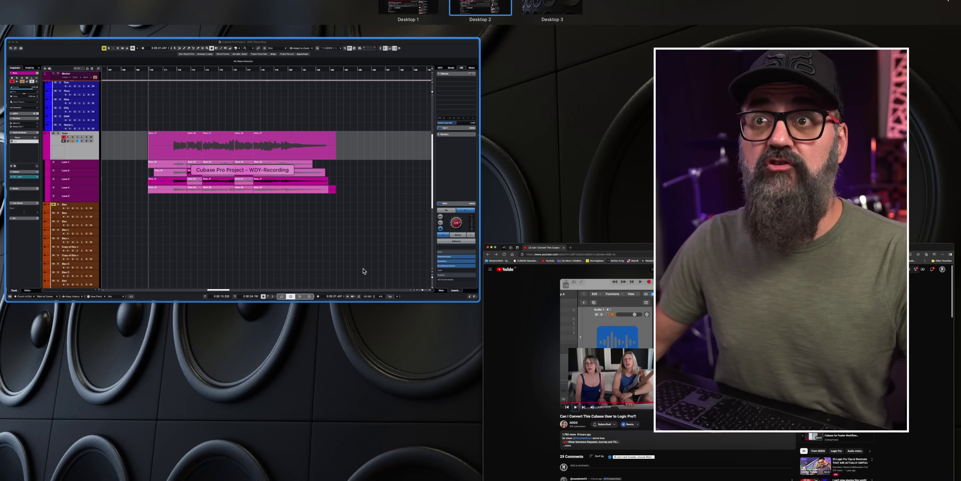
# Select the comped pieces across all bass lanes and bounce the selection
pyautogui.click(363, 272)
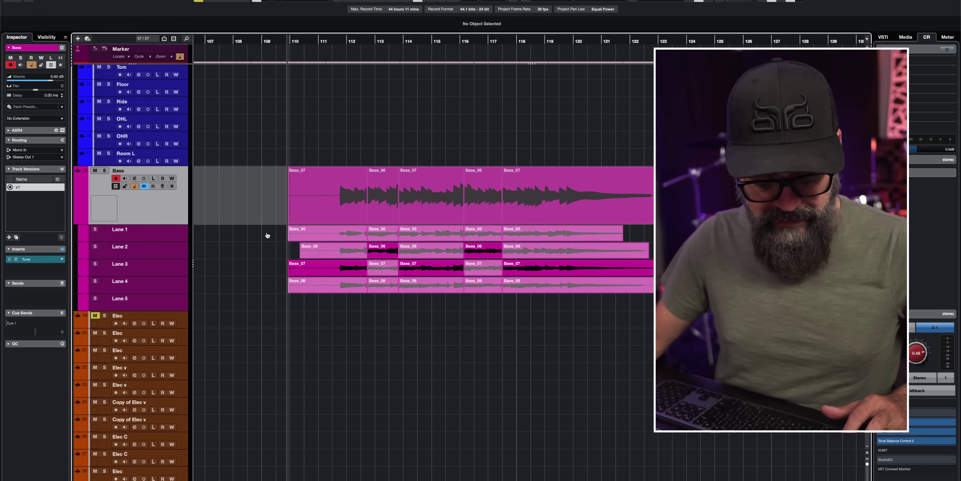
pyautogui.moveTo(267, 234); pyautogui.dragTo(656, 299)
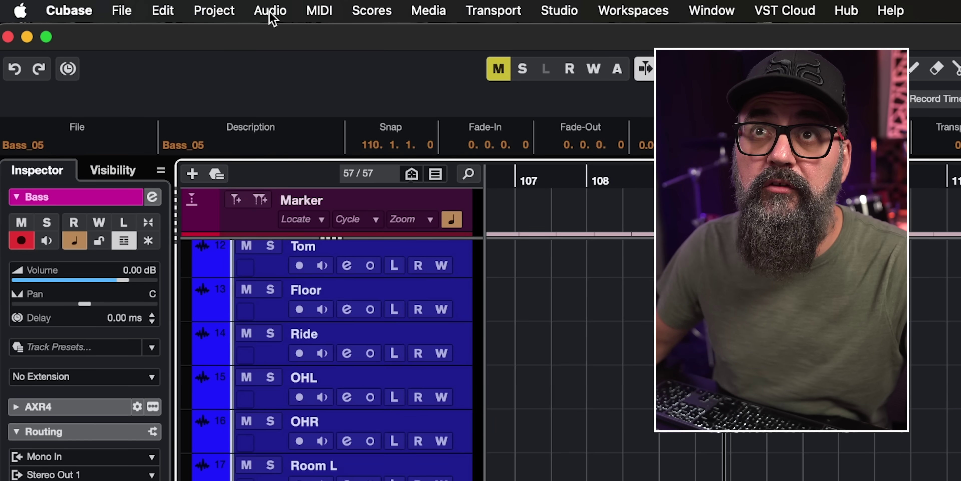
pyautogui.click(270, 10)
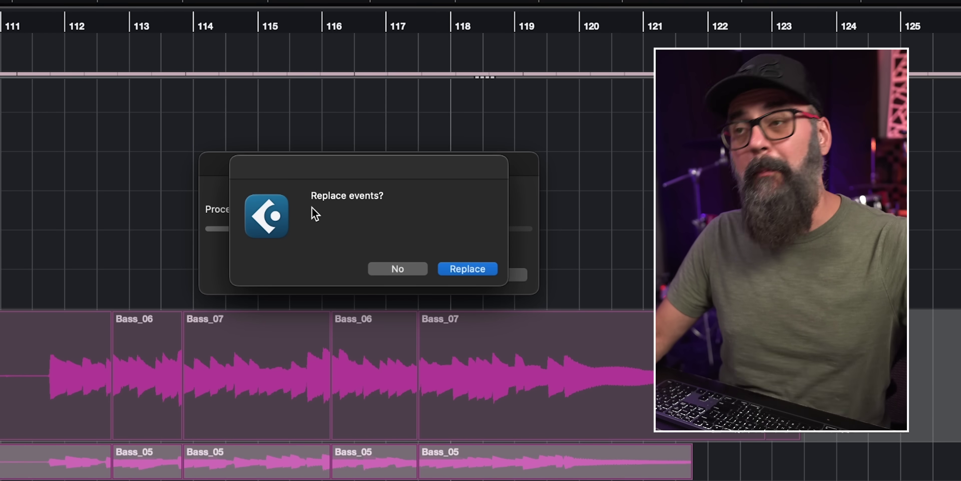
# Confirm replacing the comped bass pieces with the single bounced event
pyautogui.click(462, 271)
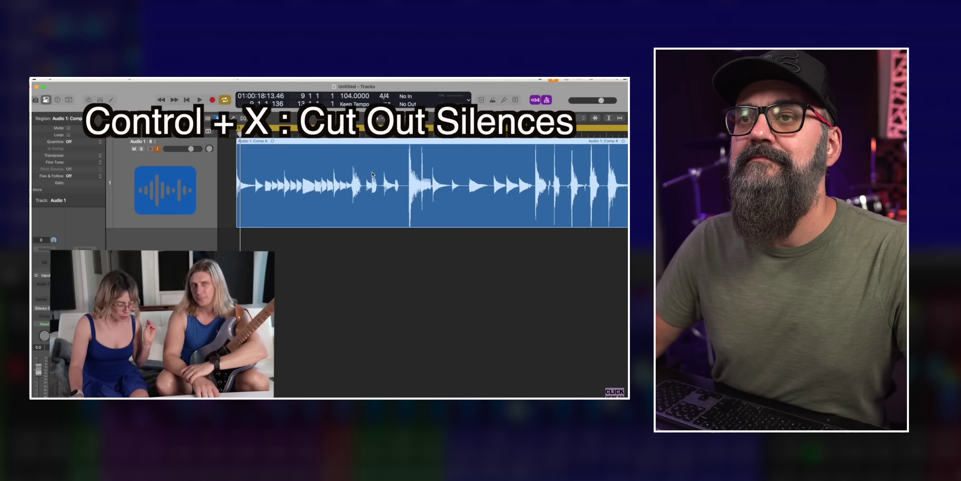
# Strip the silences from the Comp A region and move one resulting region below the track
pyautogui.hotkey('ctrl', 'x')
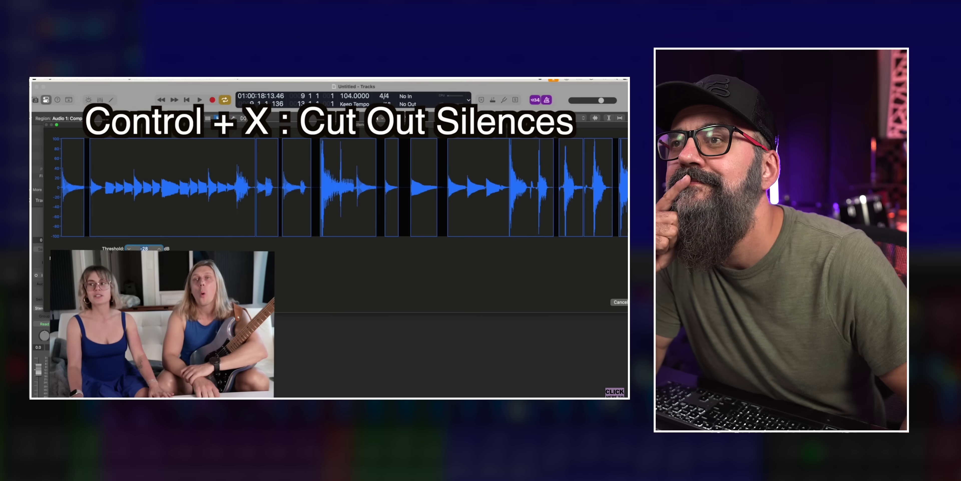
pyautogui.press('Return')
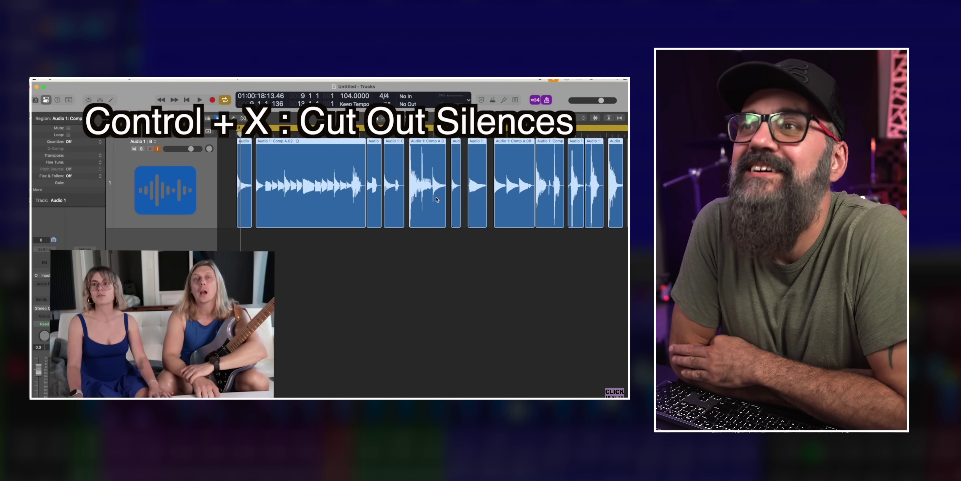
pyautogui.click(431, 189)
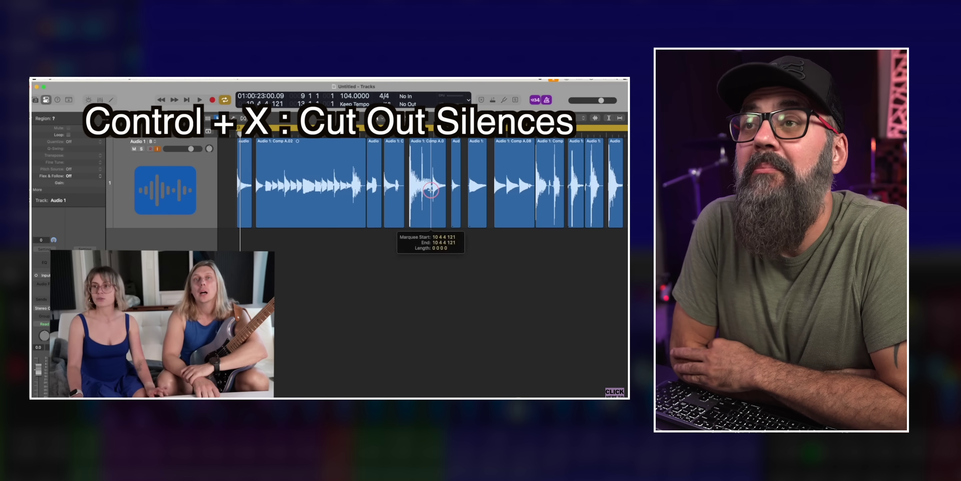
pyautogui.moveTo(420, 192); pyautogui.dragTo(536, 255)
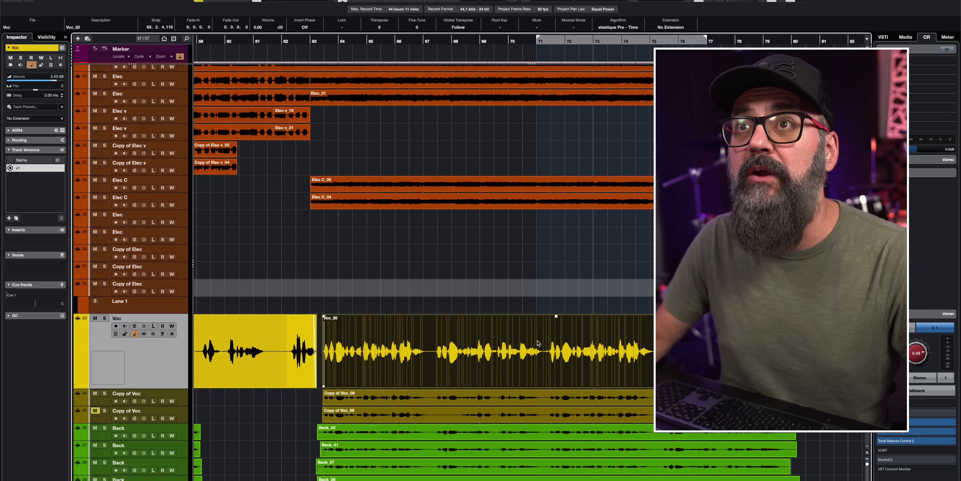
# Run Detect Silence on the Voc event with the threshold lowered to -25.82 dB
pyautogui.press('h')
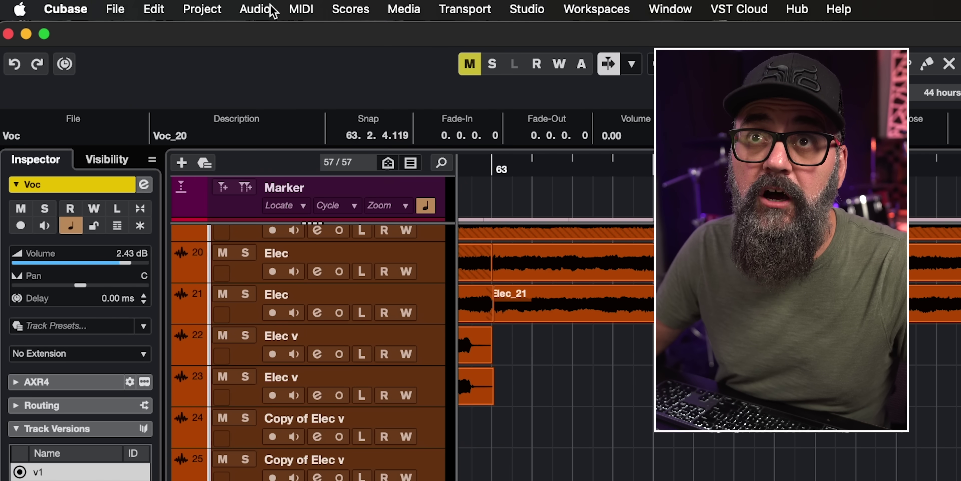
pyautogui.click(266, 9)
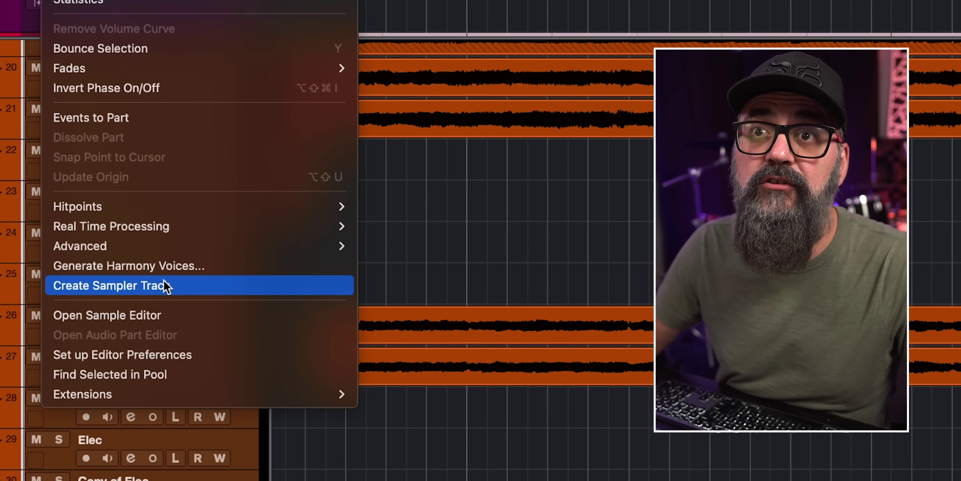
pyautogui.moveTo(159, 247)
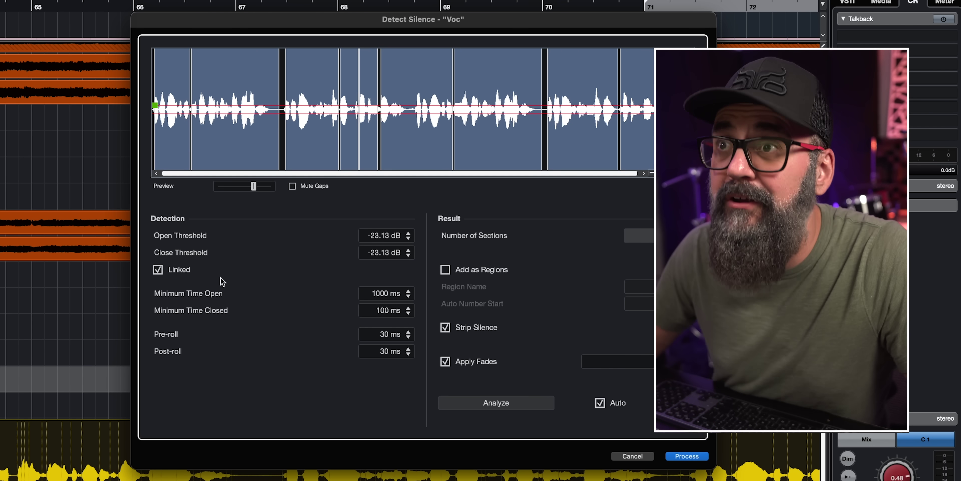
pyautogui.moveTo(155, 106); pyautogui.dragTo(156, 108)
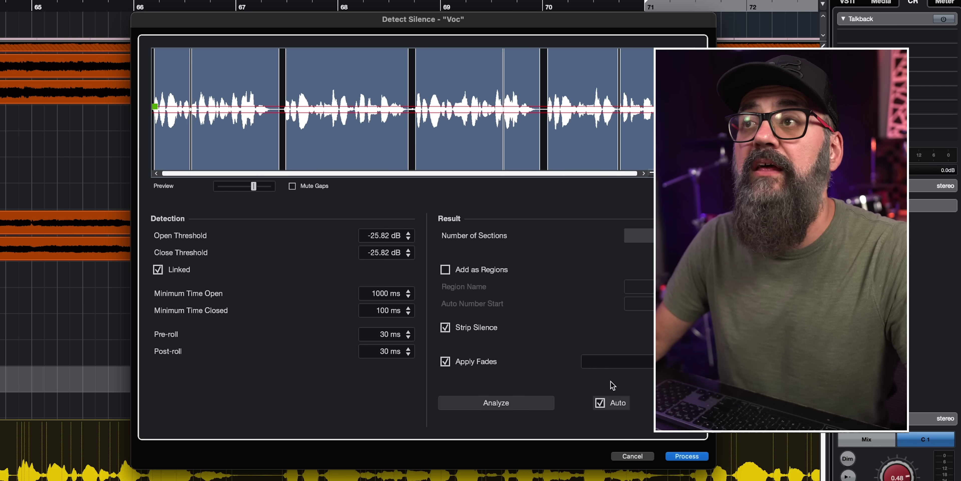
pyautogui.click(686, 455)
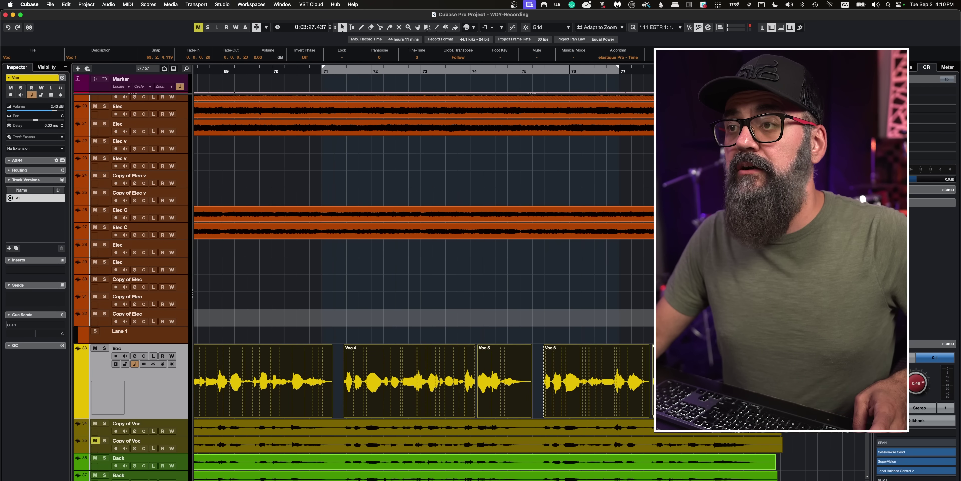
pyautogui.hscroll(-10, 423, 261)
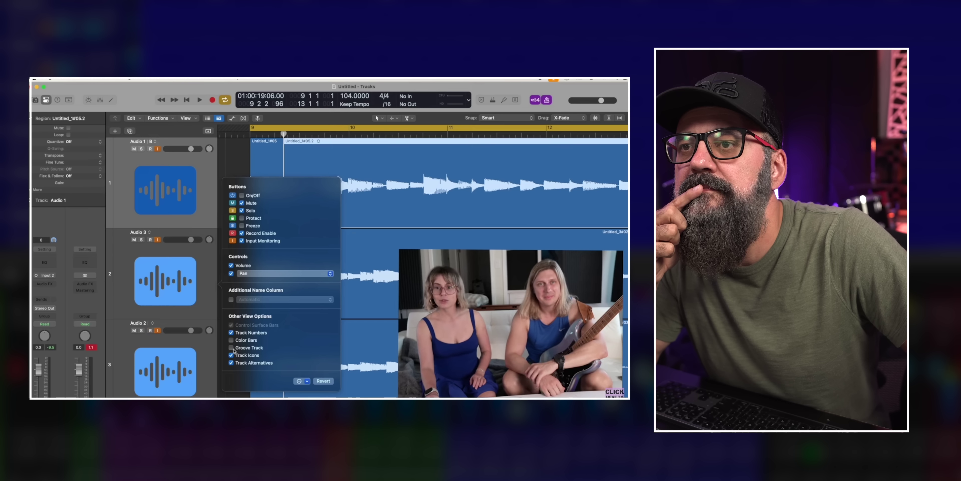
# Close the track header configuration with Groove Track ticked
pyautogui.click(239, 163)
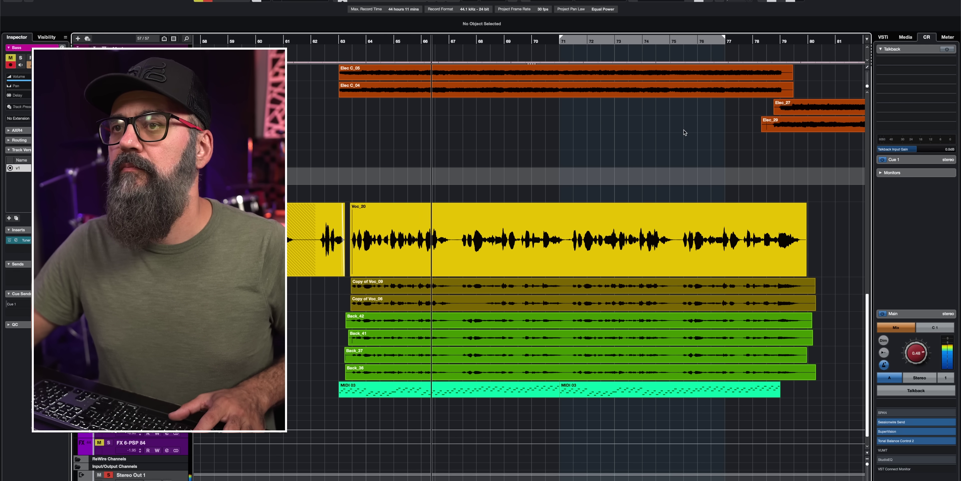
# Stop playback and bring up the Audio Alignment panel
pyautogui.press('space')
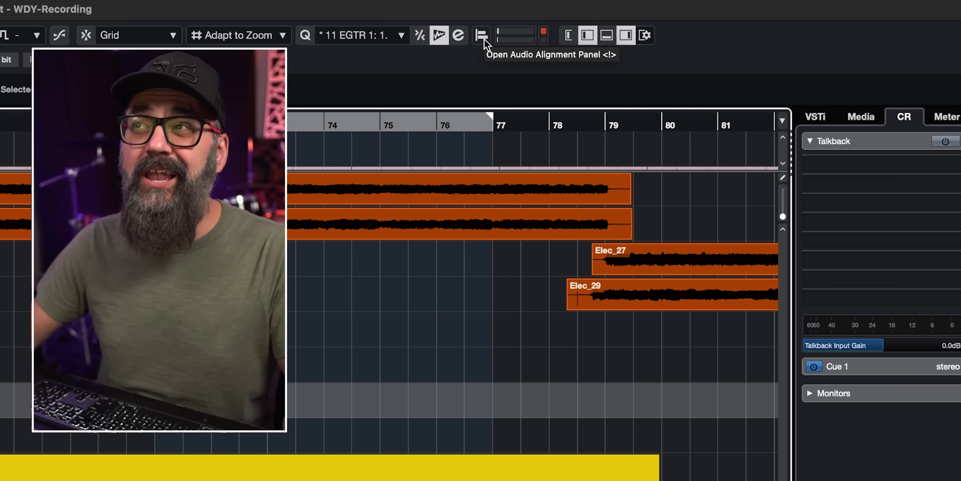
pyautogui.click(482, 36)
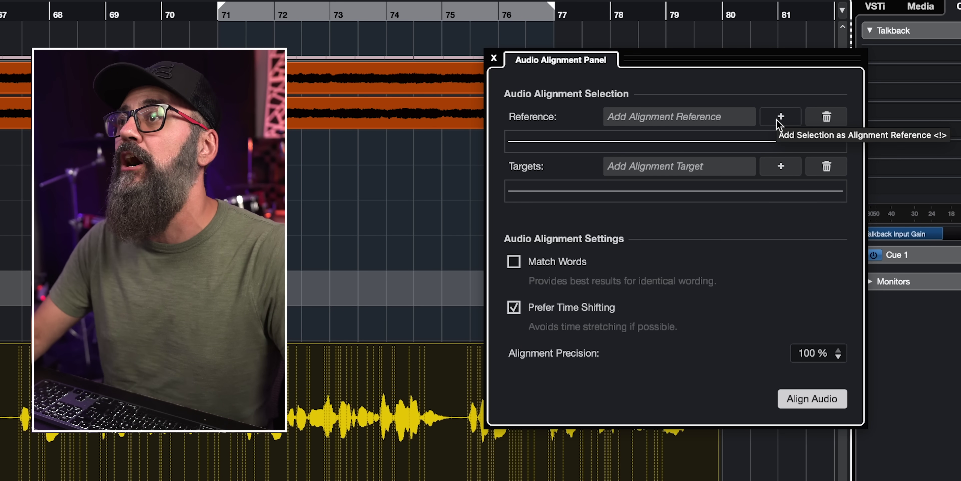
# Make Voc_20 the reference and Copy of Voc_09 the target, then align them with Match Words on
pyautogui.click(781, 116)
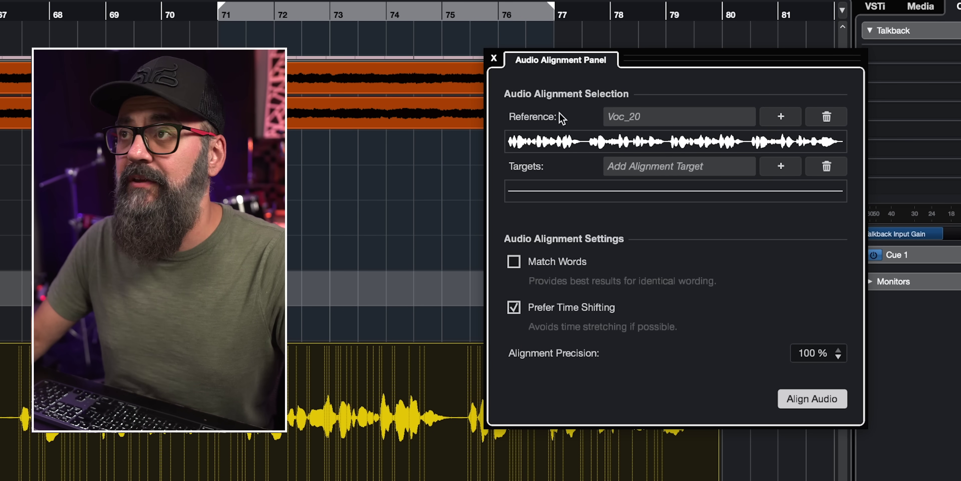
pyautogui.click(597, 455)
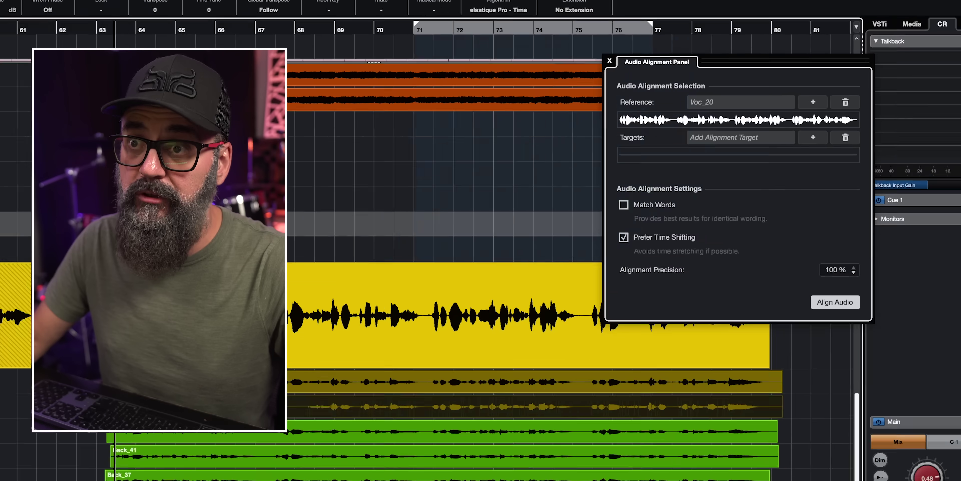
pyautogui.moveTo(328, 287)
pyautogui.mouseDown()
pyautogui.moveTo(374, 309)
pyautogui.moveTo(583, 351)
pyautogui.moveTo(854, 377)
pyautogui.mouseUp()
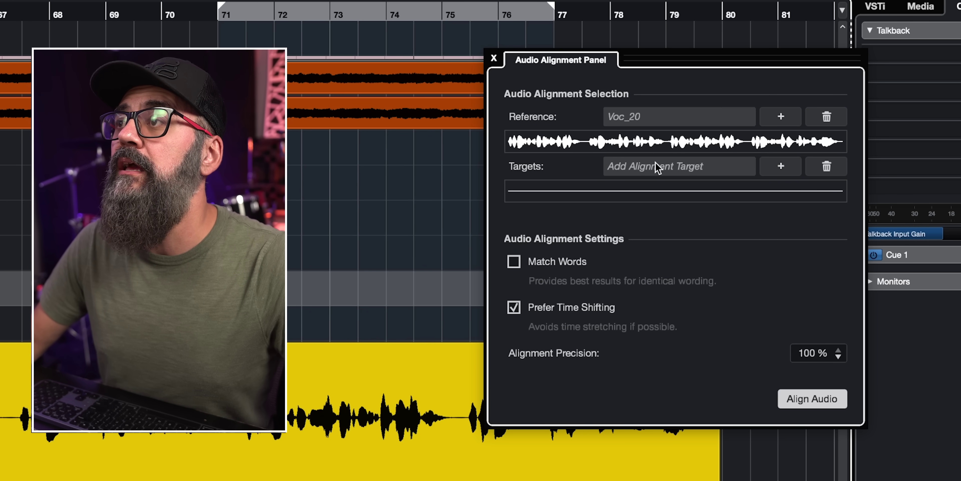
pyautogui.click(779, 167)
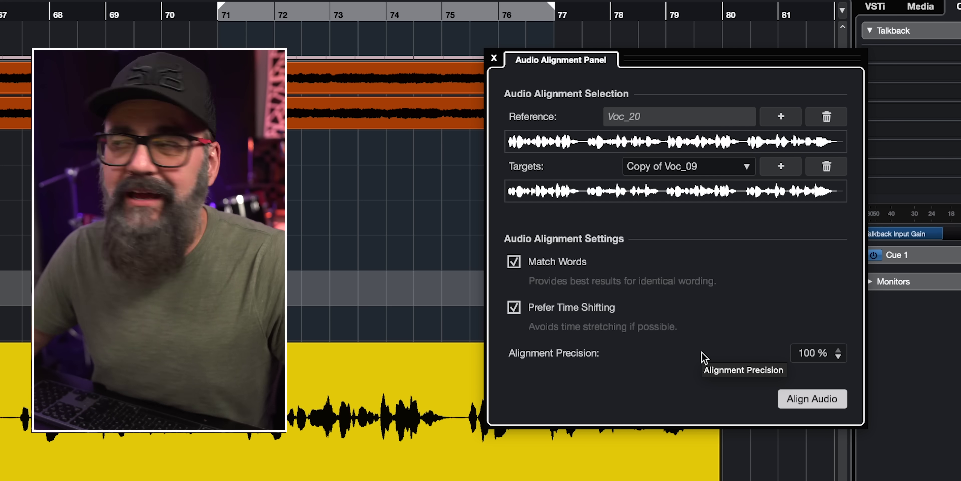
pyautogui.click(799, 400)
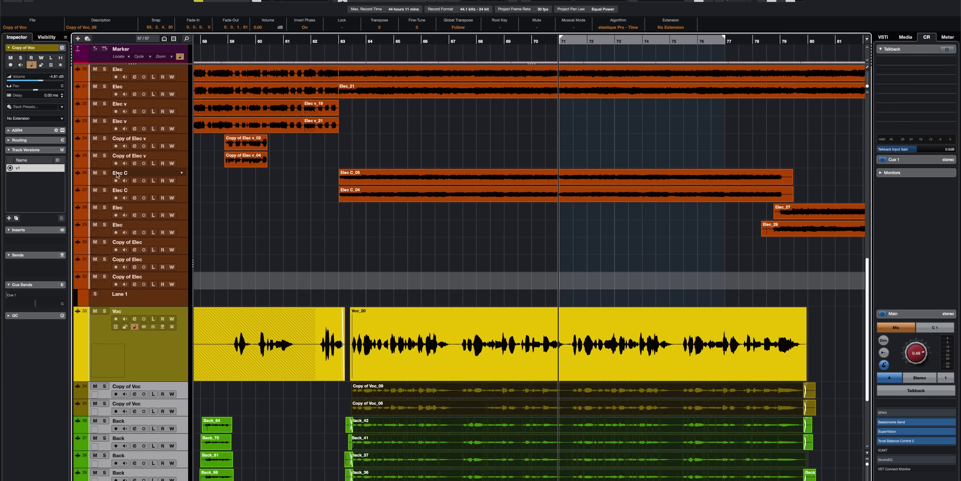
pyautogui.click(99, 174)
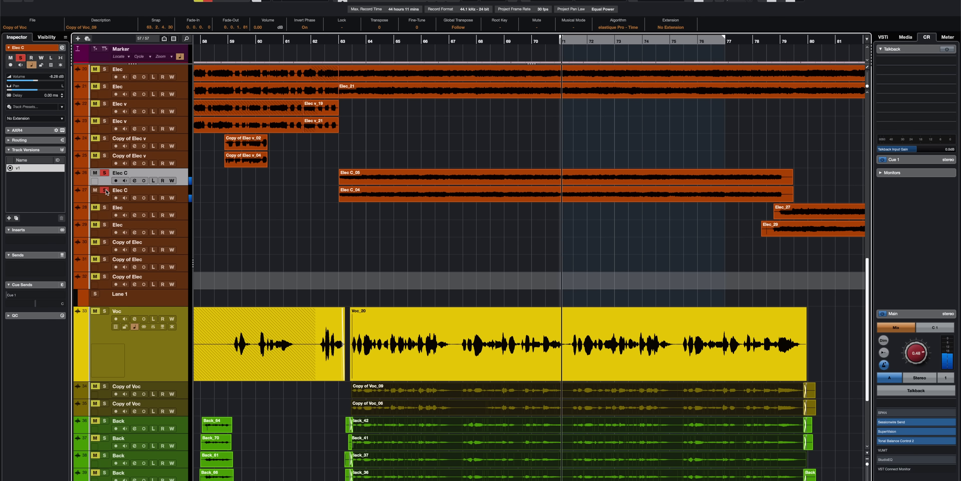
# Set Elec C_05 as reference and Elec C_04 as target, Match Words off, then audition the guitars
pyautogui.click(542, 176)
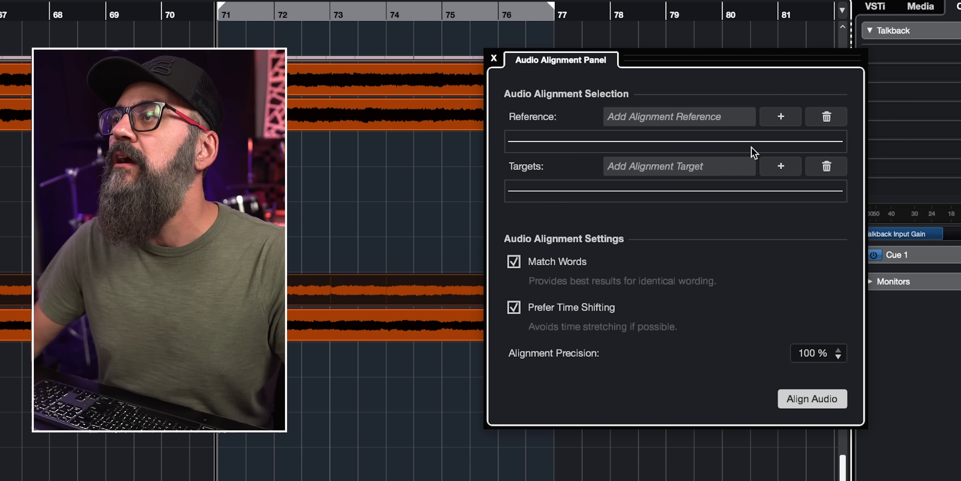
pyautogui.click(781, 119)
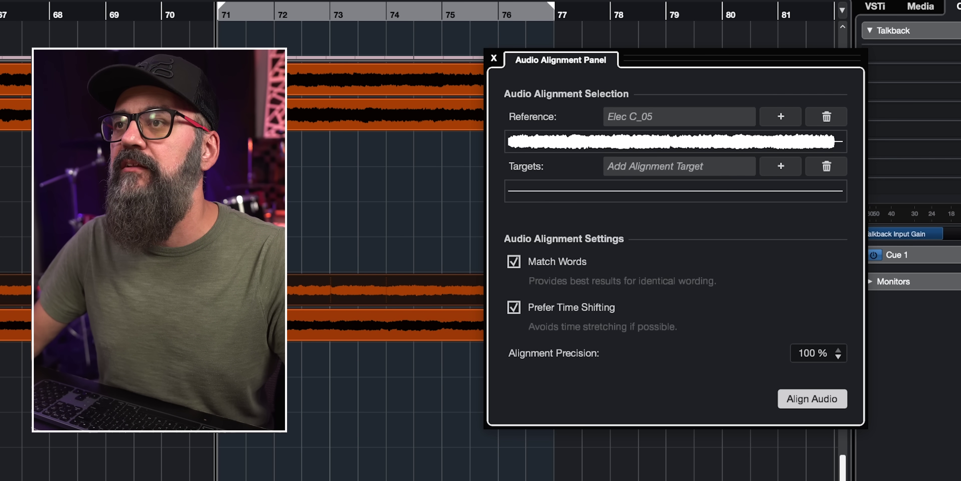
pyautogui.click(269, 290)
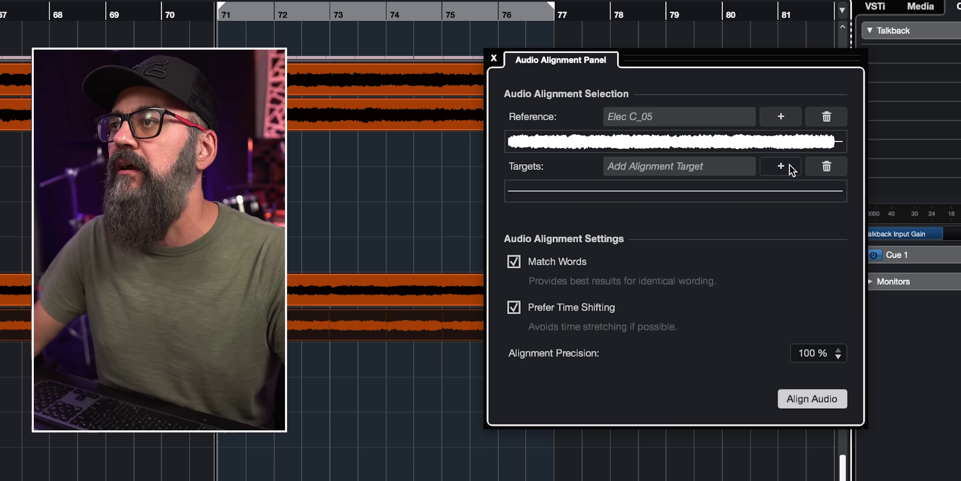
pyautogui.click(781, 167)
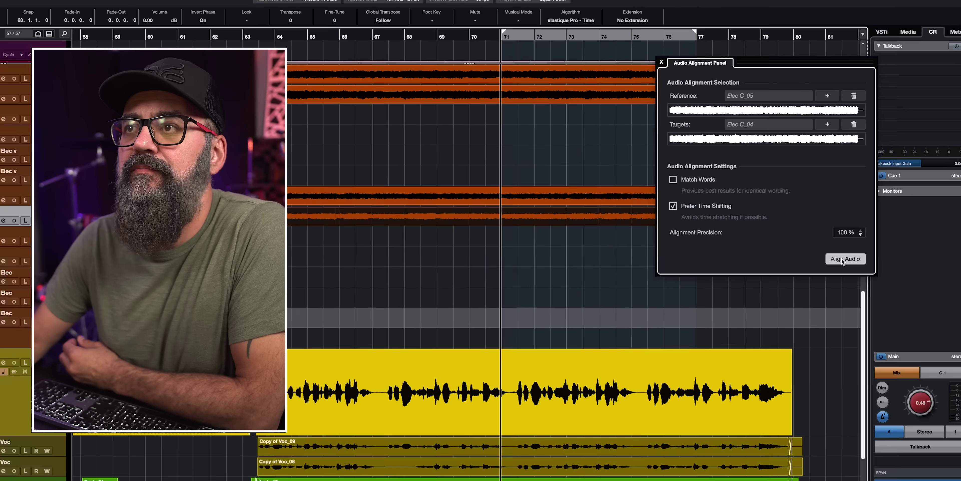
pyautogui.press('space')
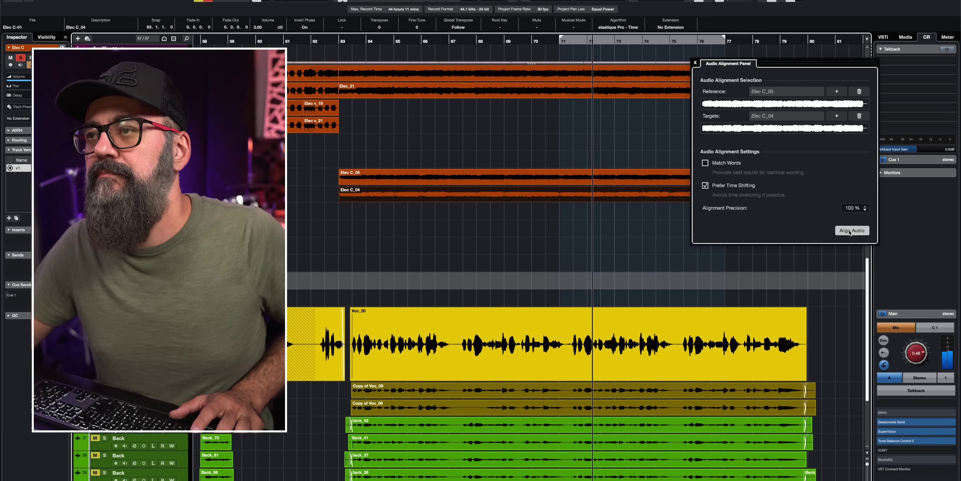
pyautogui.press('space')
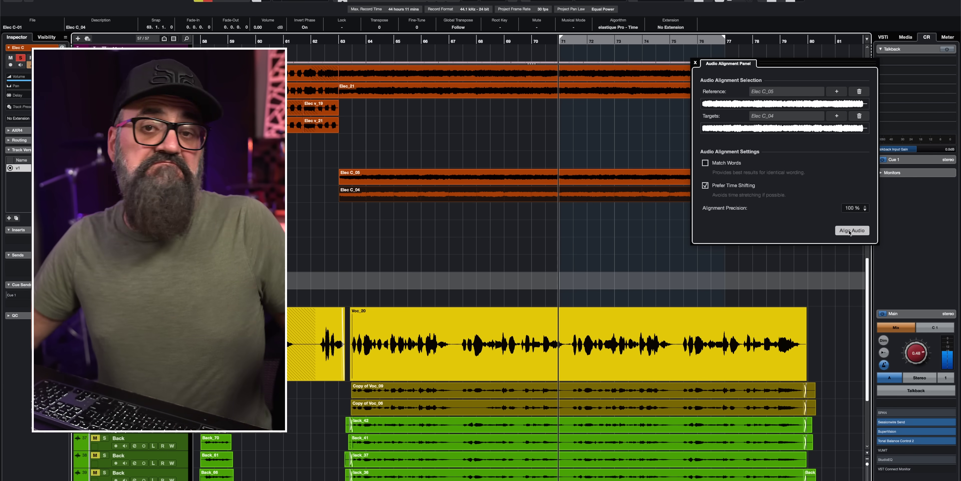